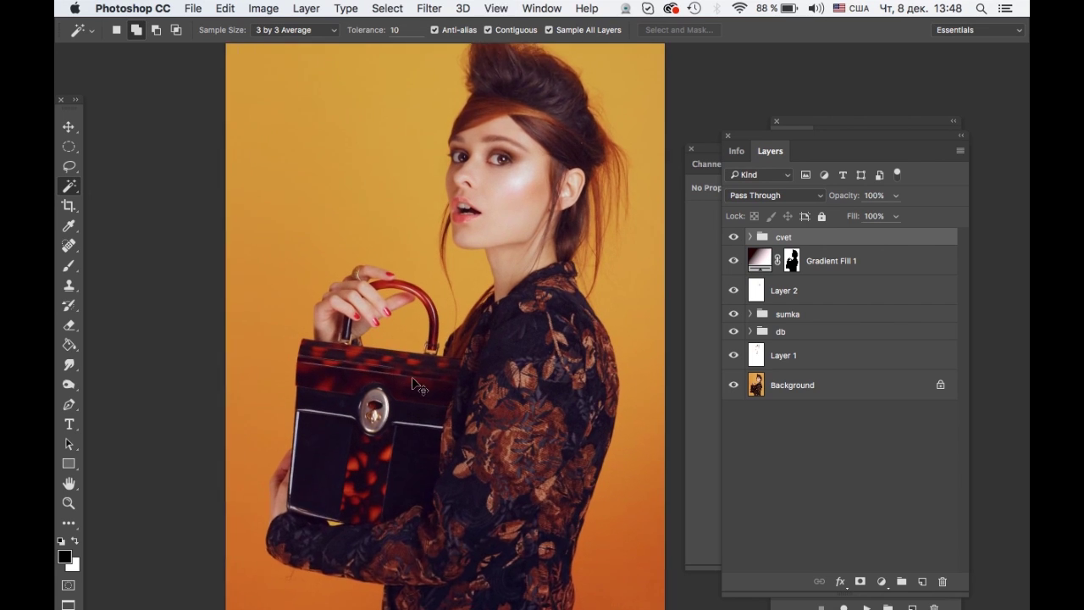
Compare the hair with and without Layer 1, then fit the whole image on screen.
scroll(412, 380, "up", 5)
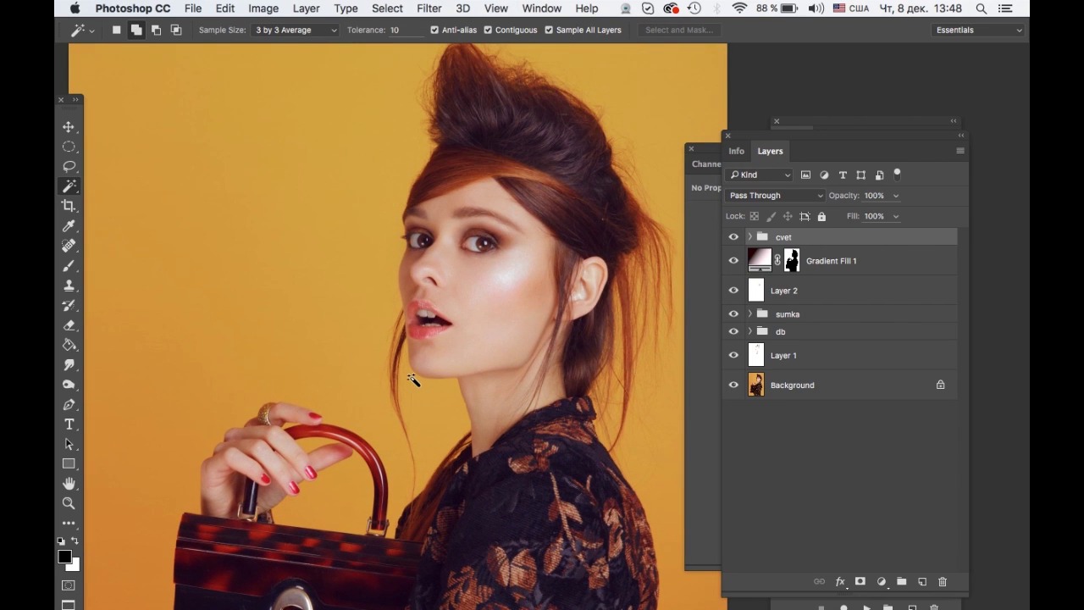
scroll(413, 379, "right", 2)
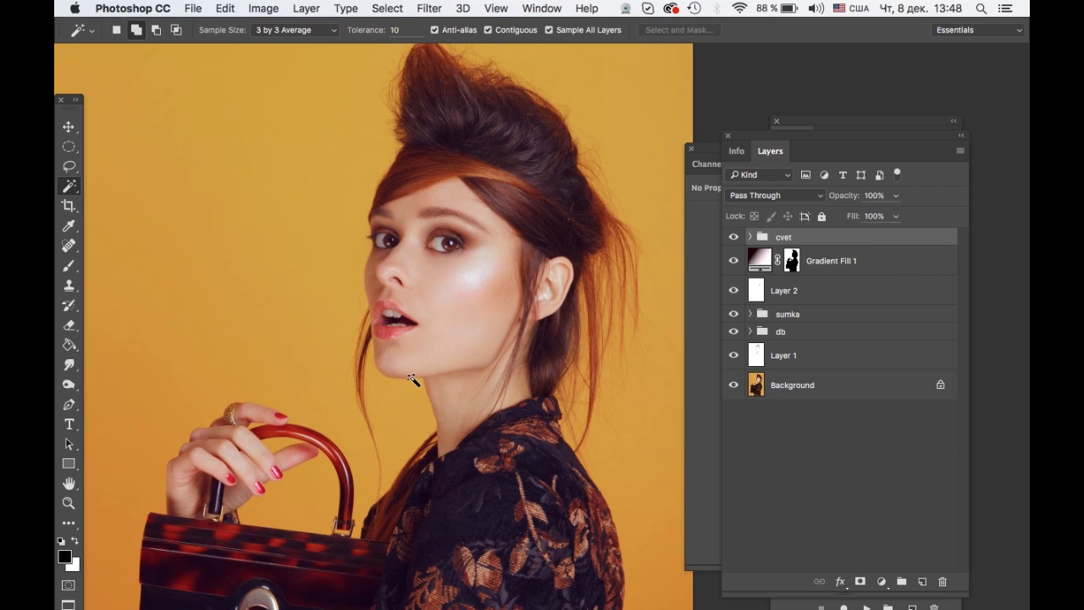
left_click(732, 356)
left_click(733, 356)
scroll(432, 340, "down", 3)
scroll(432, 340, "down", 5)
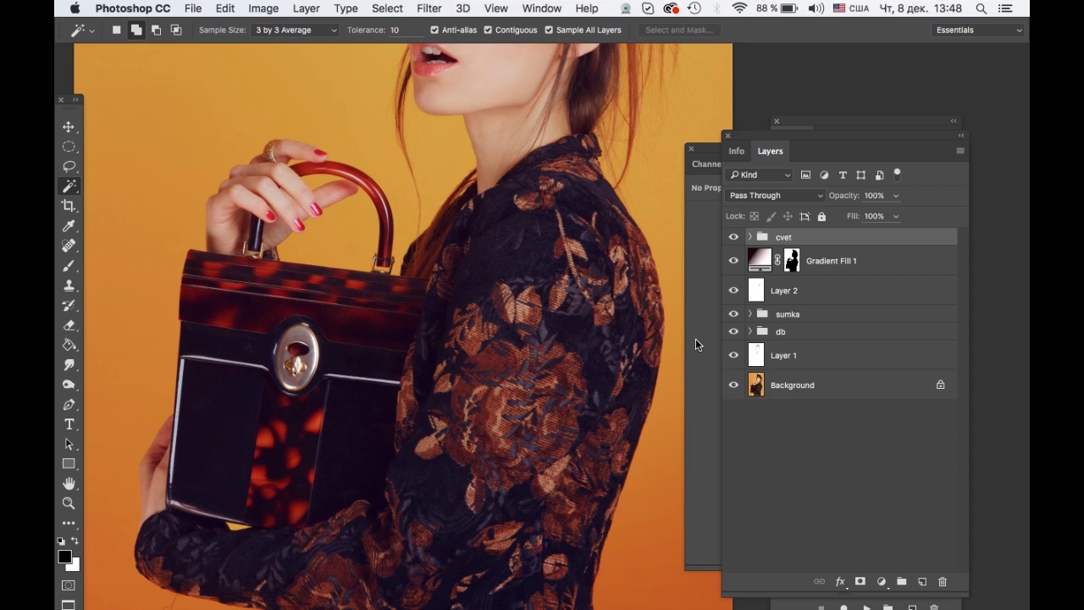
key("super+0")
Expand the db group and compare the image with and without dodge-and-burn, sumka and Layer 2.
left_click(745, 332)
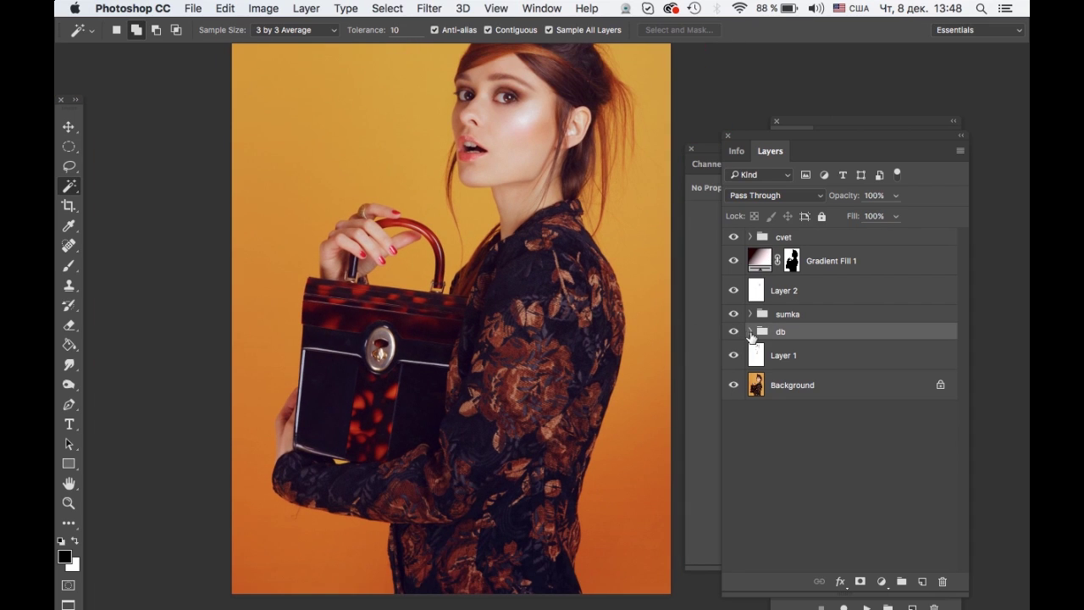
left_click(750, 331)
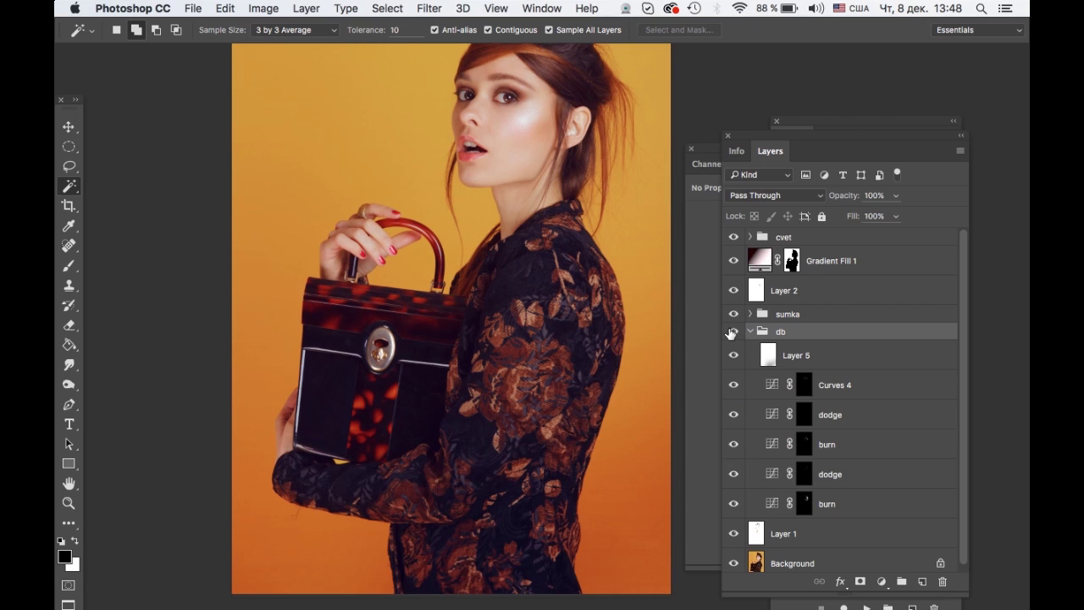
left_click(734, 331)
key("super+minus")
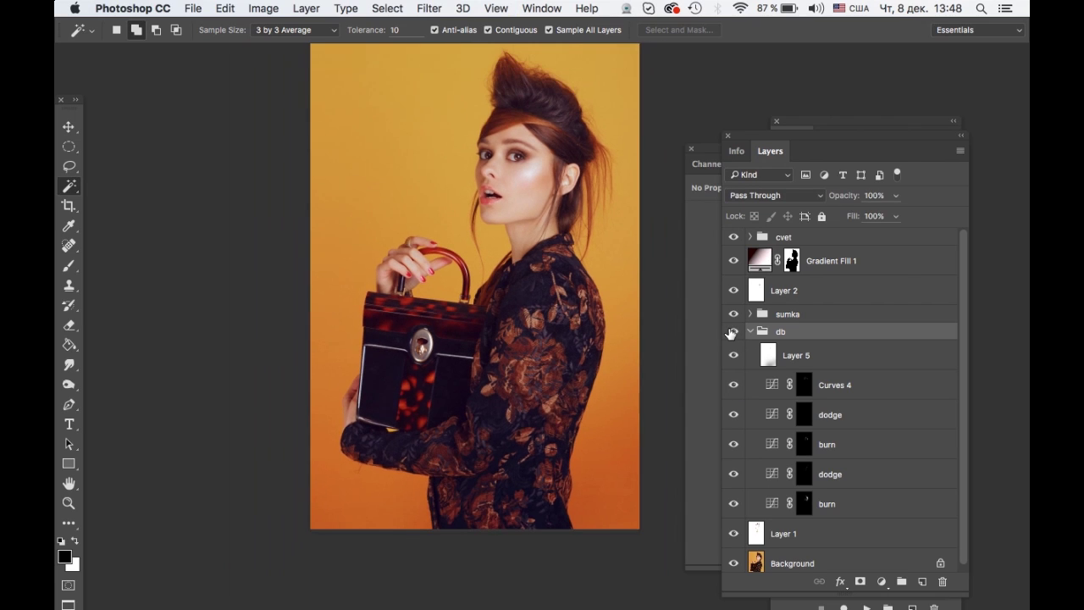
left_click(733, 313)
left_click(733, 291)
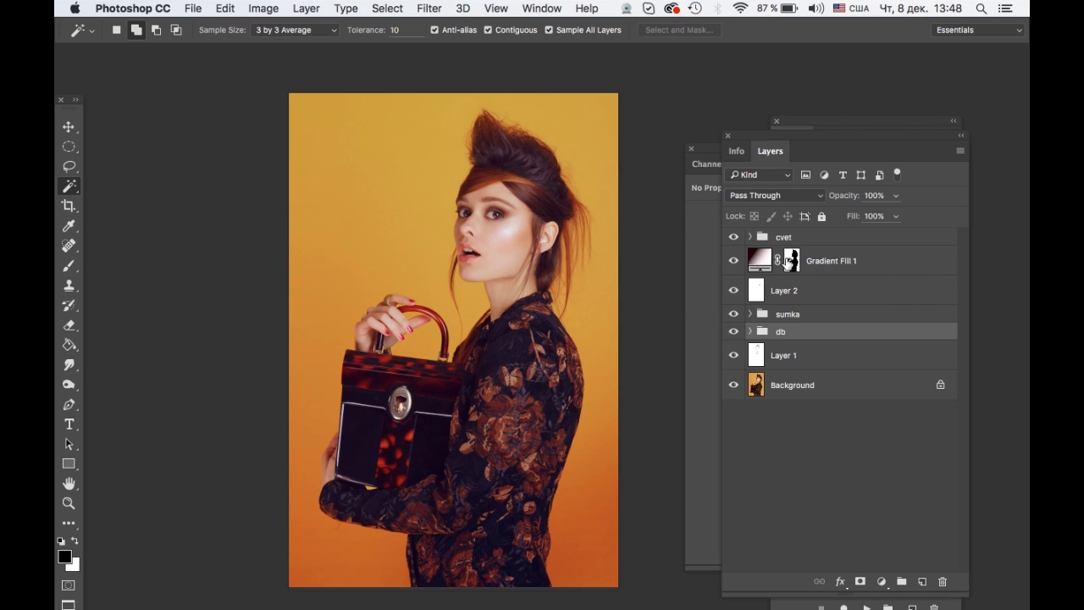
Inspect the Gradient Fill 1 mask, then compare the gradient fill and cvet colour adjustments.
left_click(791, 263, "alt")
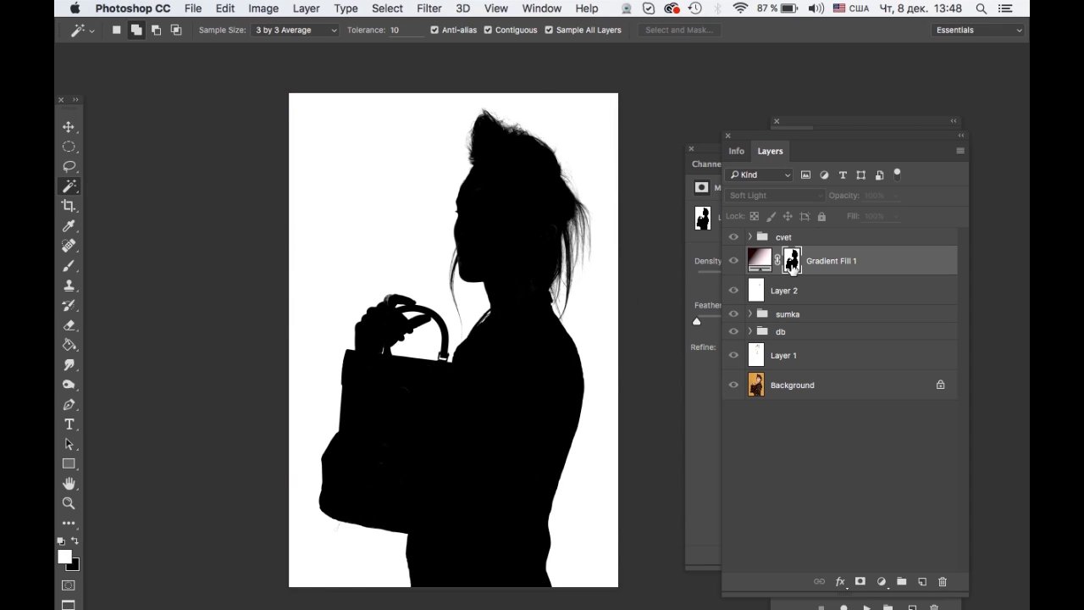
left_click(760, 261)
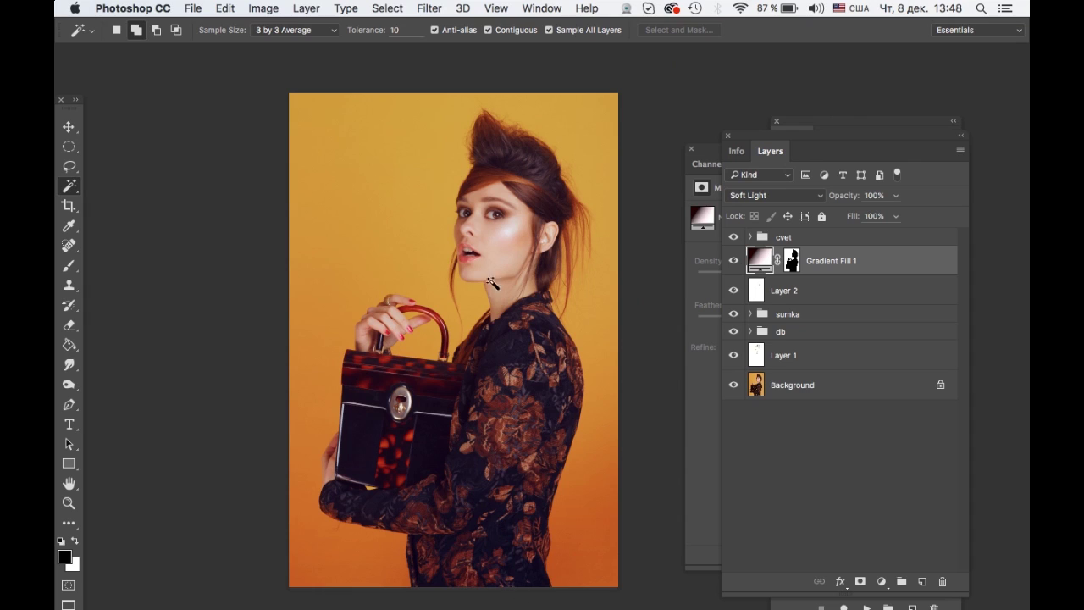
left_click(734, 261)
left_click(750, 238)
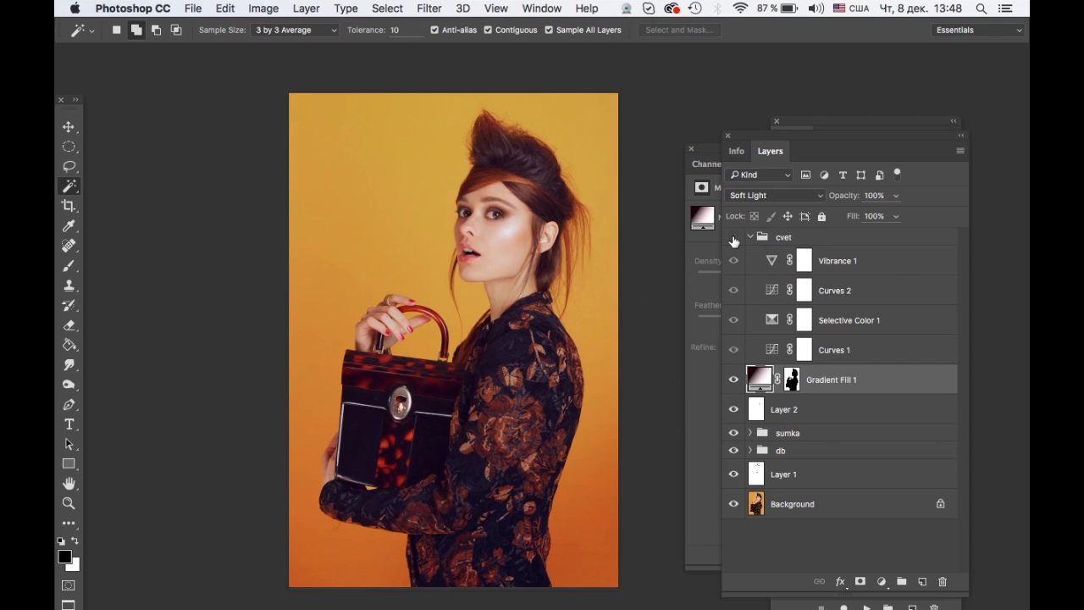
left_click(733, 238)
left_click(750, 238)
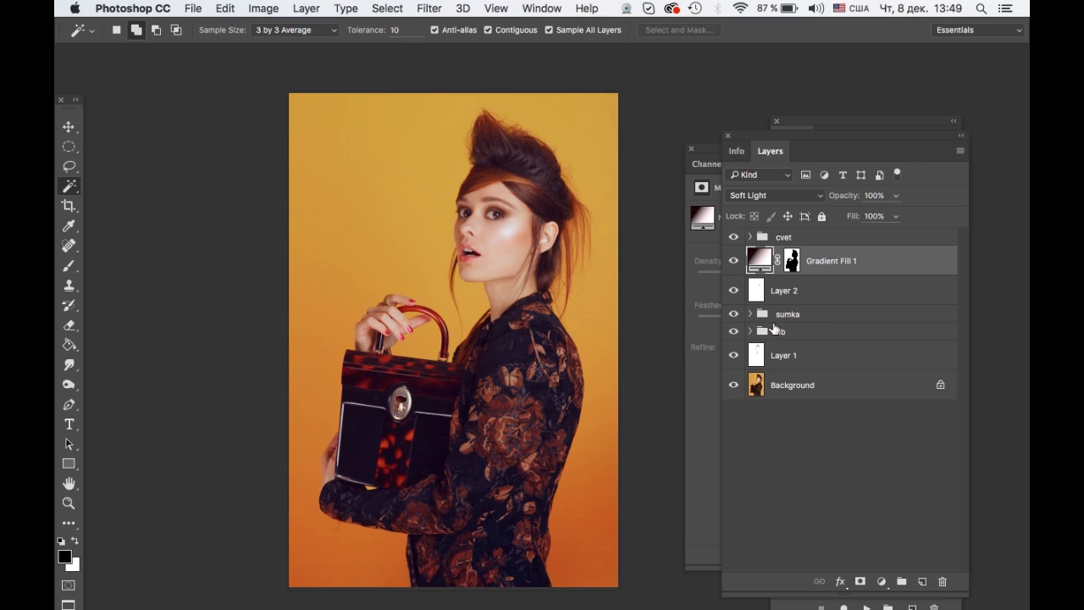
Stamp all visible layers into a new Layer 6 above the cvet group and launch Liquify.
left_click(758, 351)
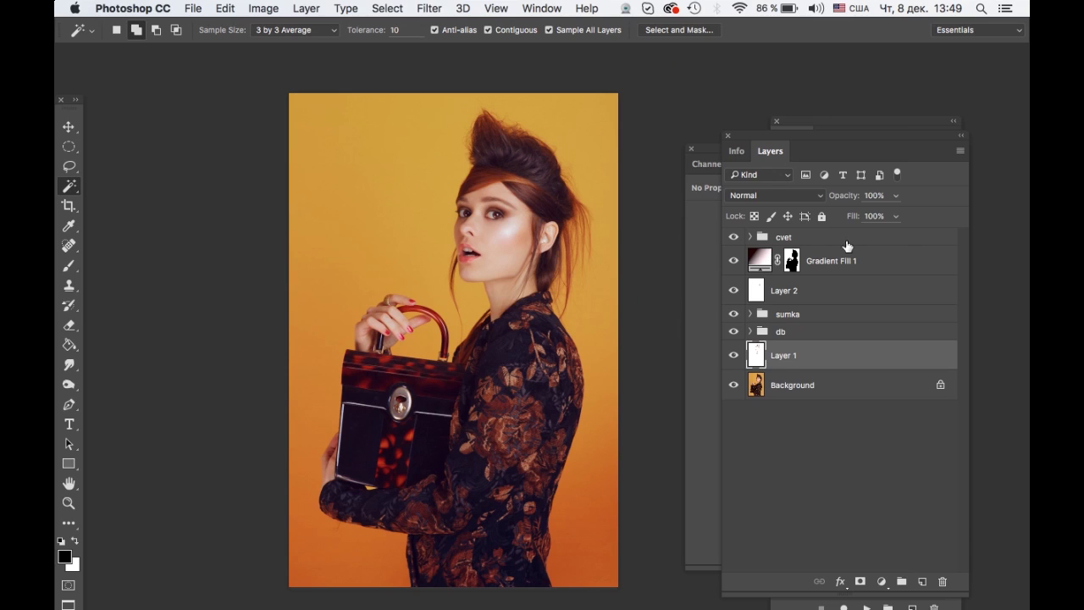
left_click(824, 242)
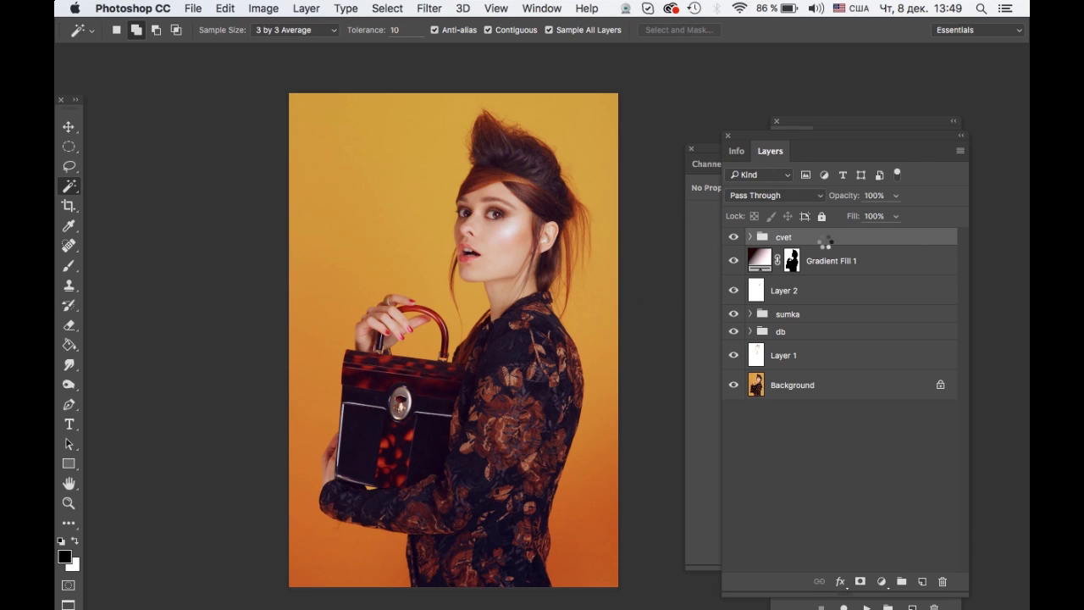
key("ctrl+alt+shift+e")
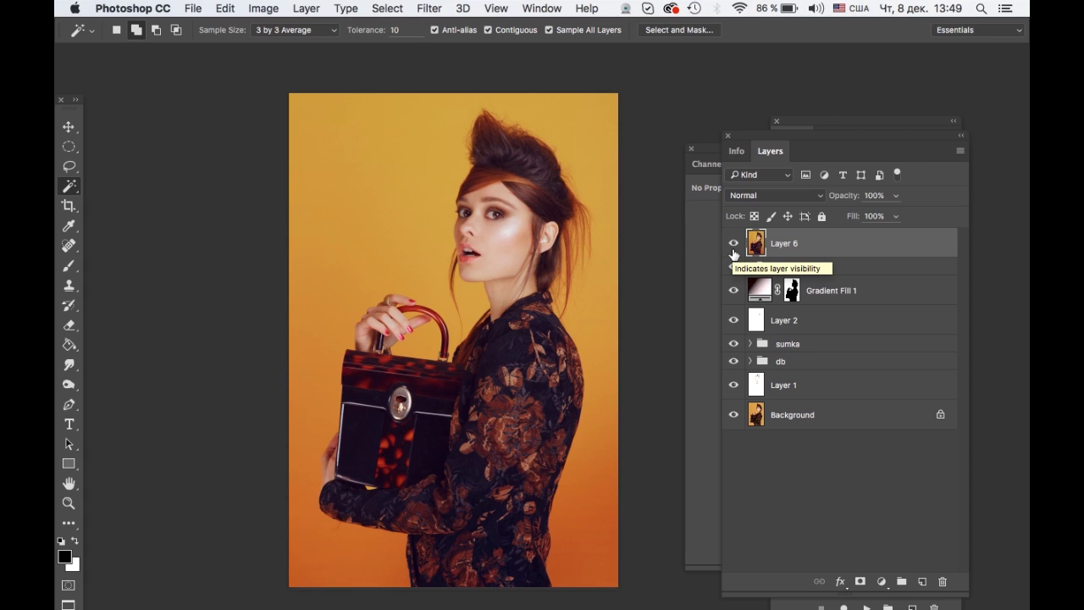
left_click(430, 8)
left_click(447, 133)
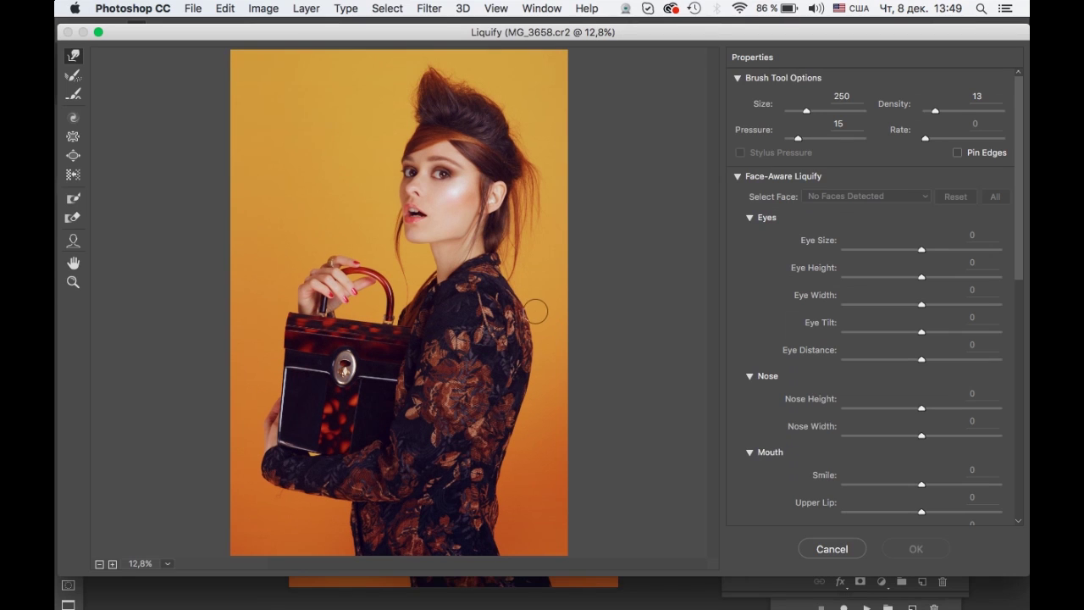
Reshape in Liquify, zooming between the lower dress, the face and the whole image.
scroll(525, 491, "up", 1)
key("bracketleft")
key("bracketleft")
key("bracketleft")
scroll(561, 464, "down", 1)
key("bracketright")
key("bracketright")
key("bracketright")
Continue reshaping with the Liquify brush varied between sizes 1200, 250, 600 and 400.
key("bracketright")
key("bracketright")
key("bracketright")
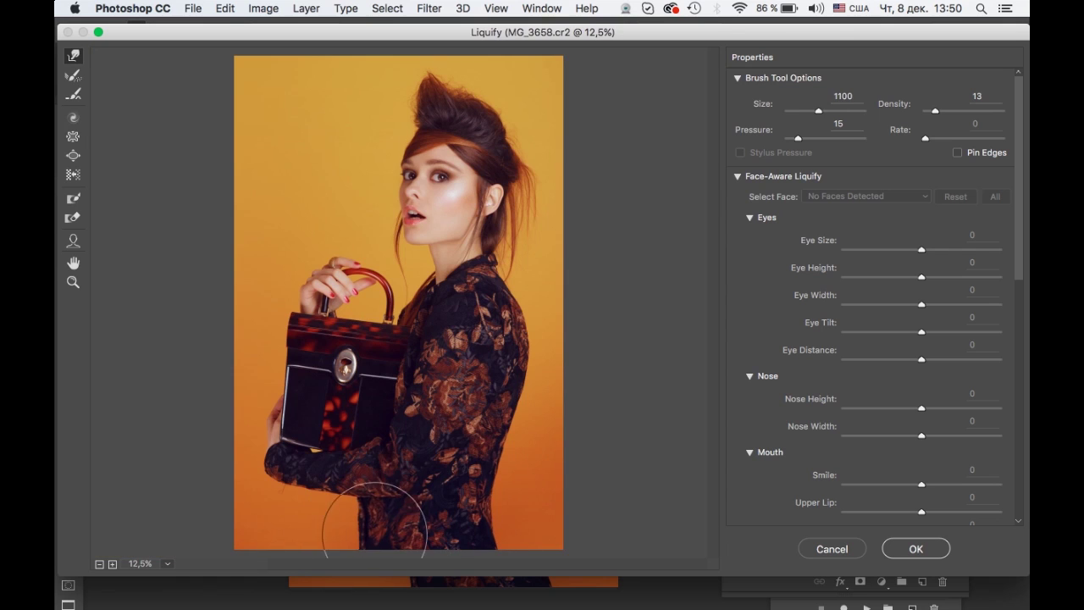
scroll(532, 145, "up", 1)
key("bracketleft")
key("bracketleft")
key("bracketleft")
scroll(342, 249, "up", 1)
key("bracketleft")
scroll(314, 242, "down", 1)
key("bracketright")
key("bracketright")
key("bracketleft")
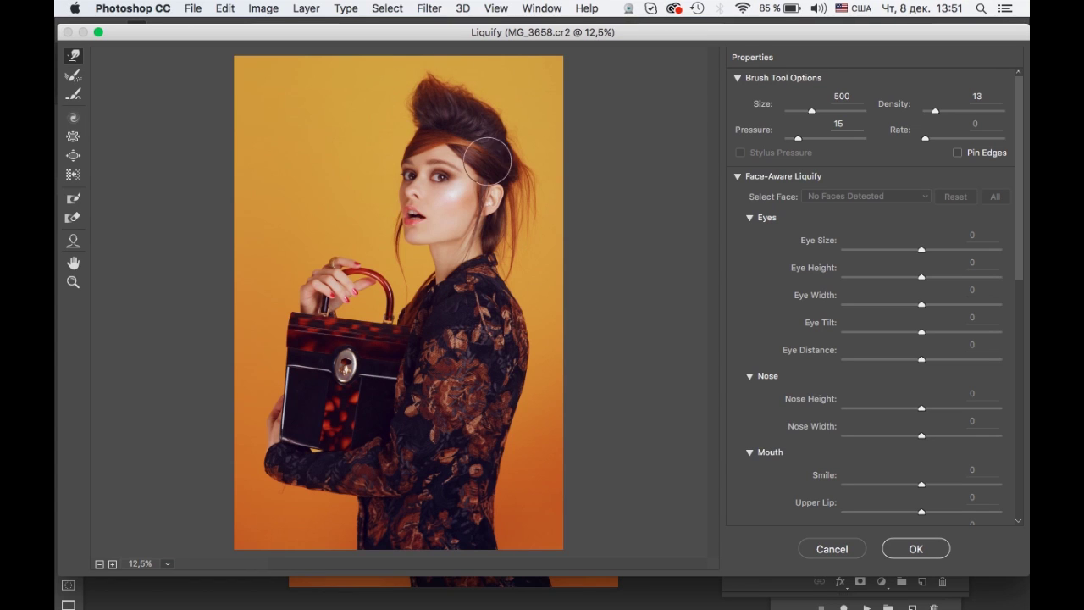
key("bracketright")
key("bracketright")
key("bracketright")
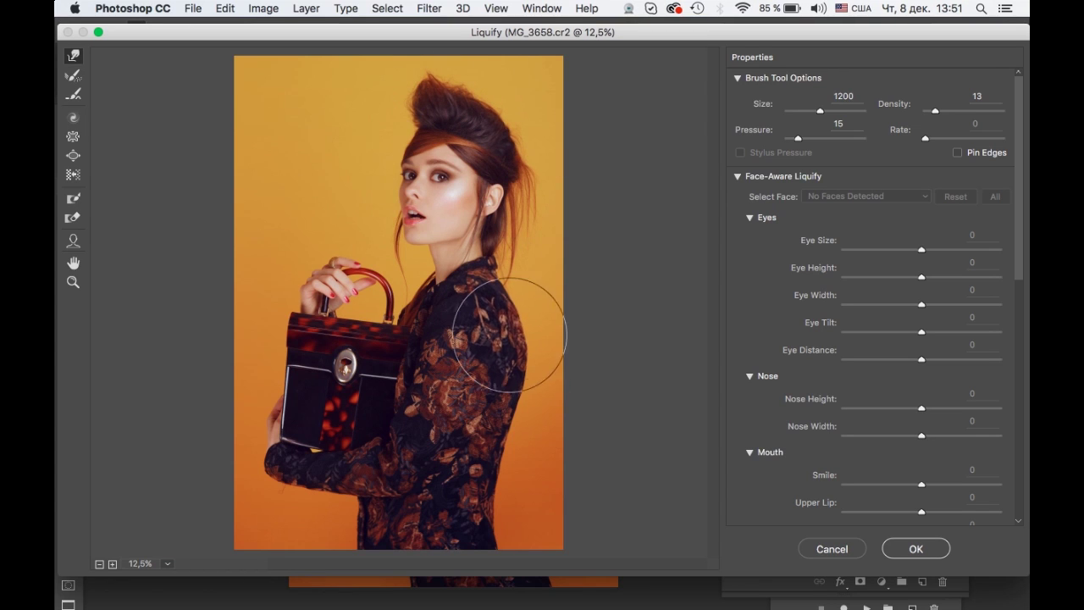
key("bracketleft")
key("bracketleft")
key("bracketleft")
key("bracketright")
key("bracketright")
key("bracketright")
scroll(508, 330, "down", 1)
scroll(508, 330, "up", 1)
key("bracketleft")
key("bracketleft")
key("bracketleft")
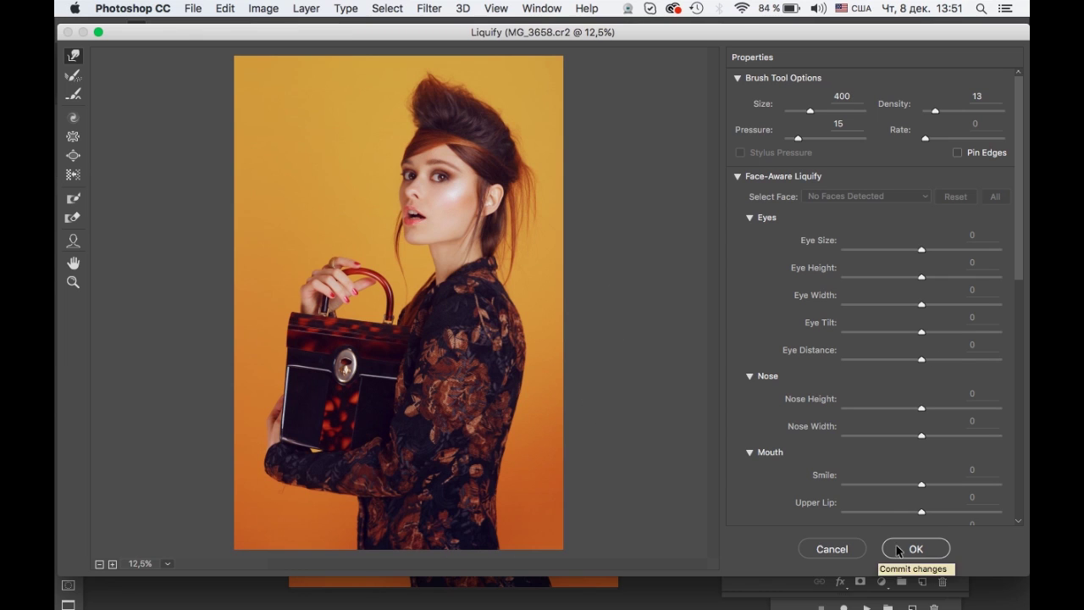
Commit the Liquify changes with OK and zoom in on the portrait.
left_click(915, 549)
key("ctrl+plus")
scroll(625, 291, "up", 3)
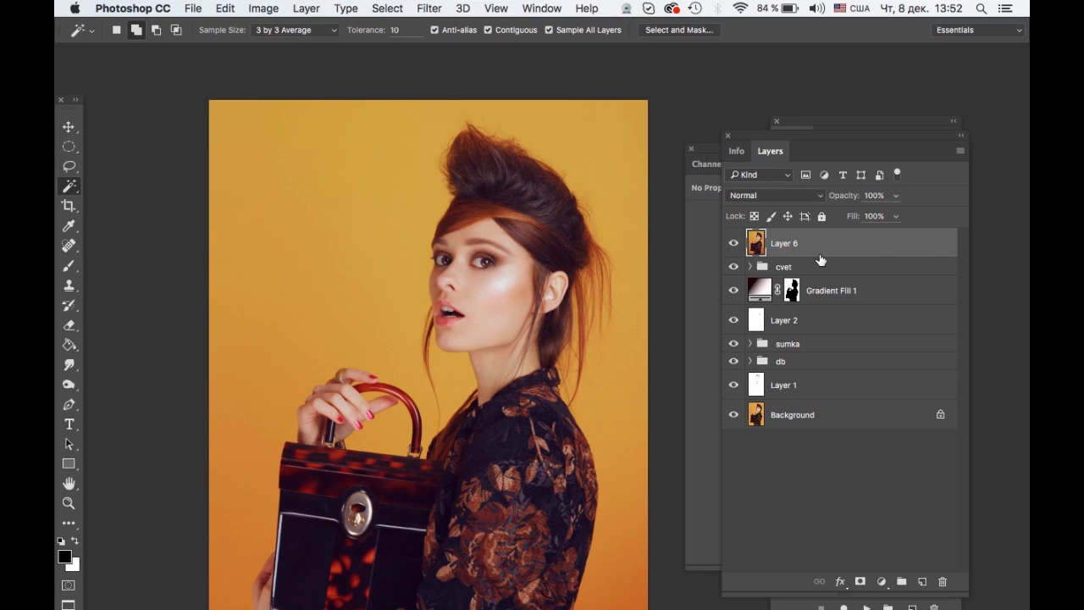
Delete Layer 6, then duplicate the Background layer into Background copy with Cmd+J.
key("Delete")
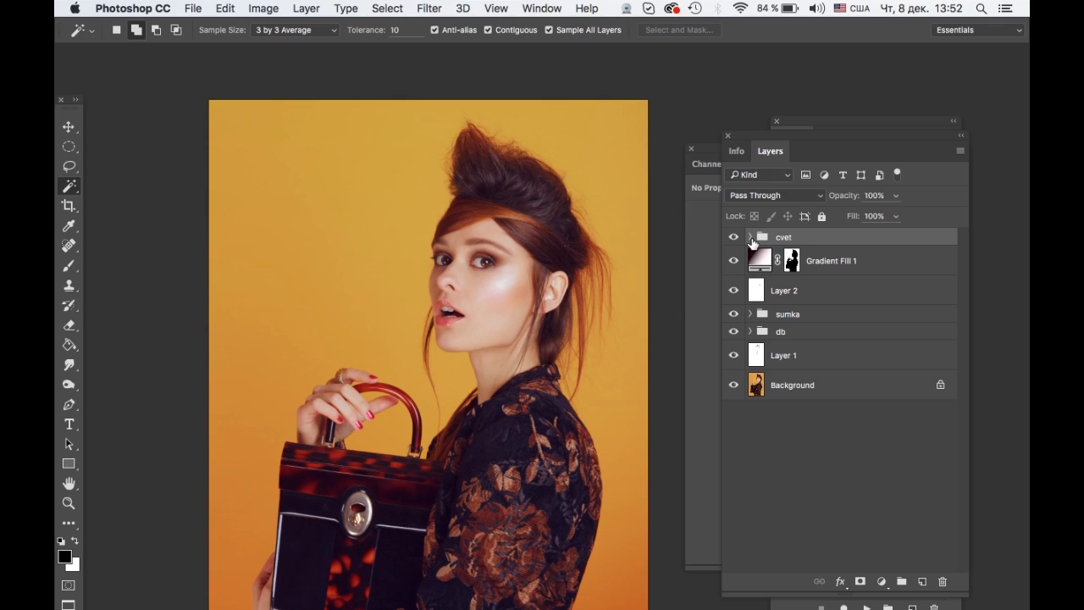
left_click(839, 386)
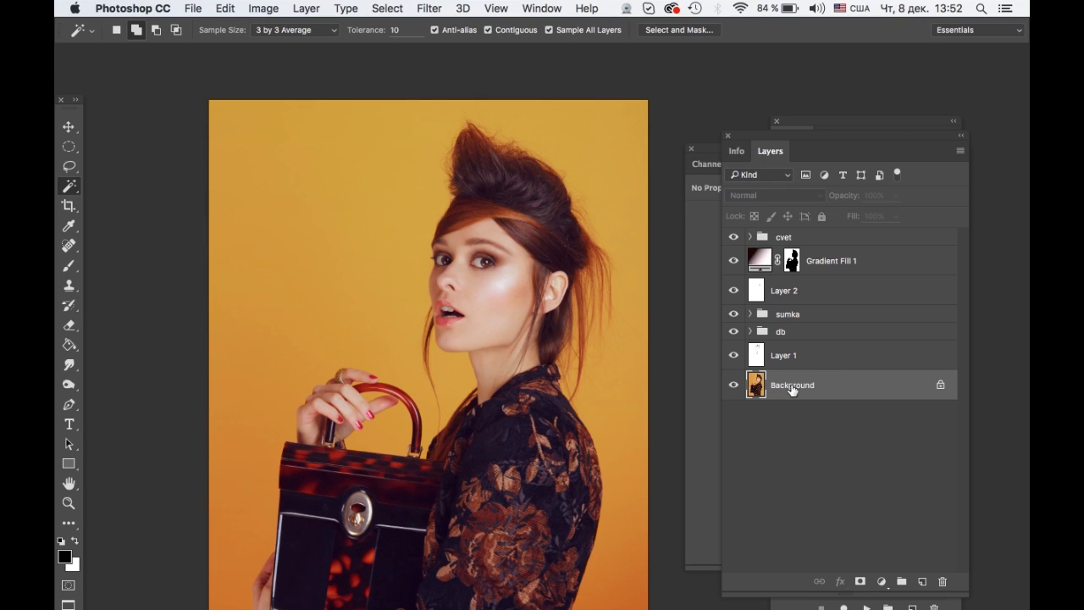
key("super+j")
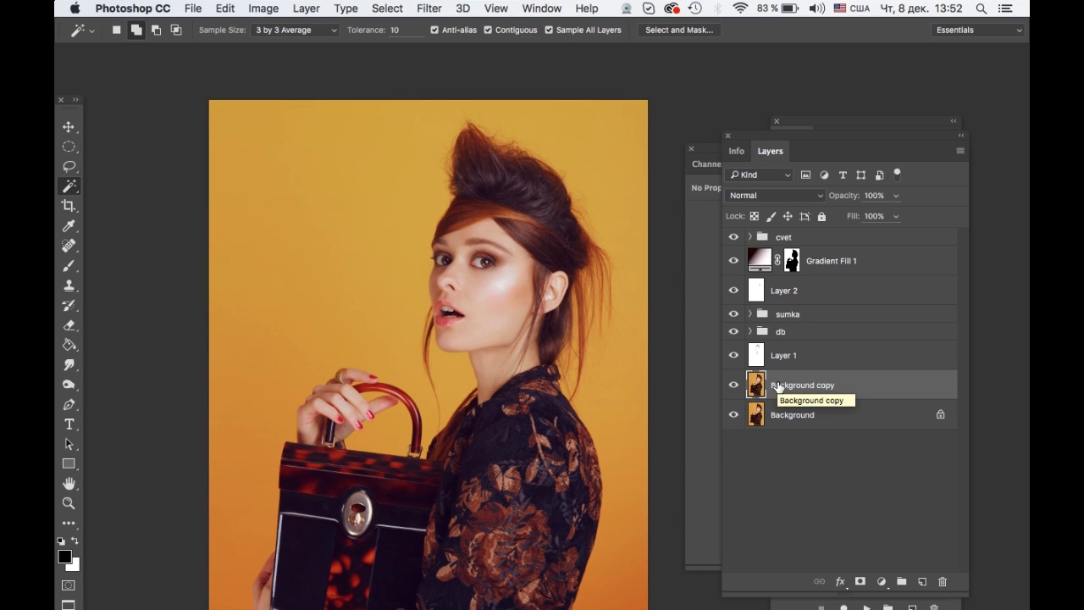
key("super+shift+x")
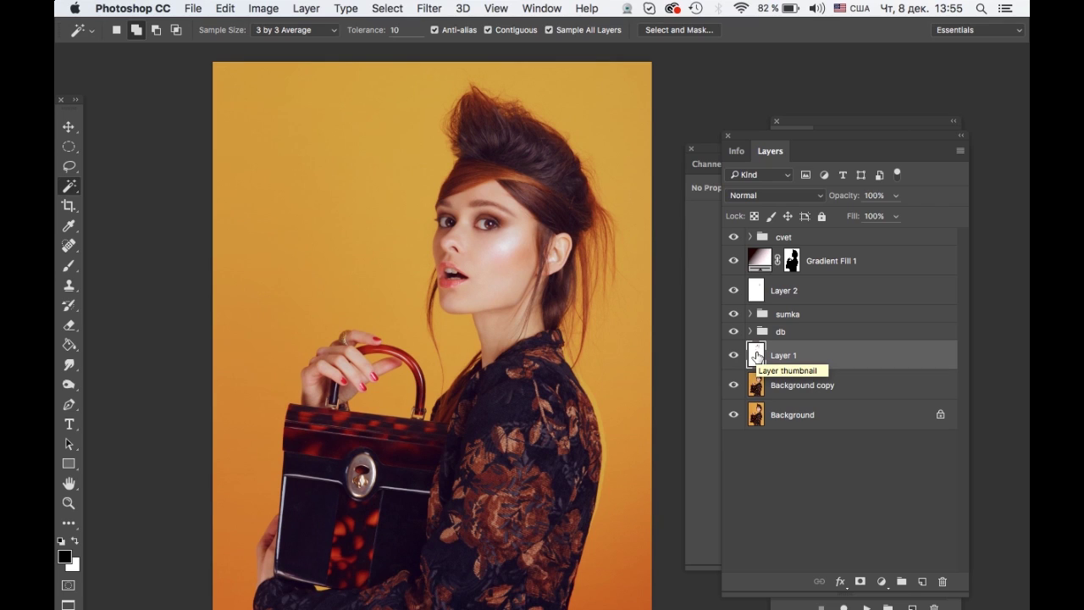
left_click(749, 331)
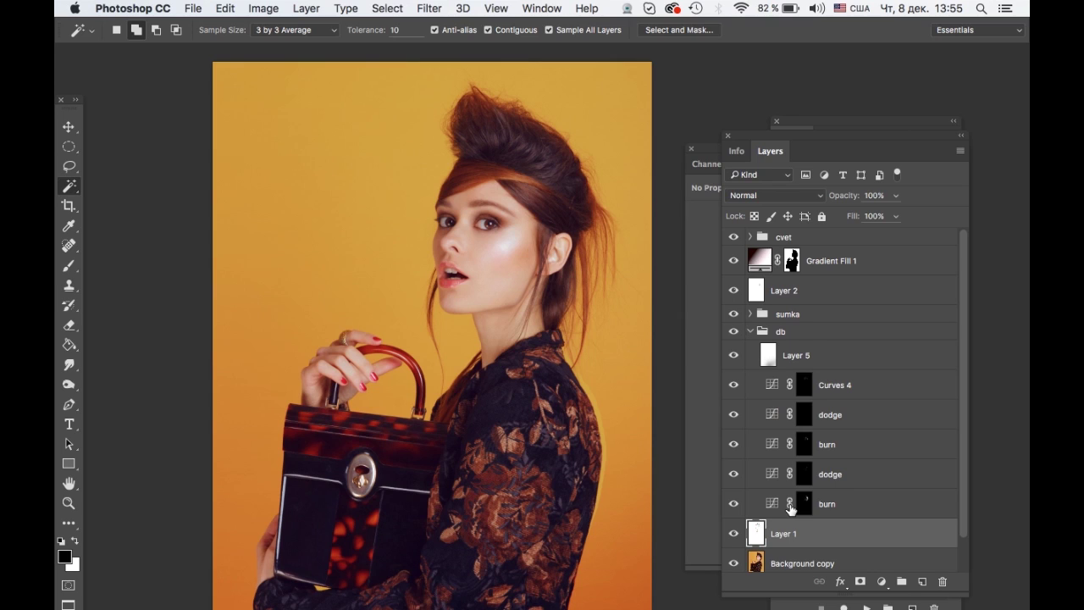
left_click(804, 506)
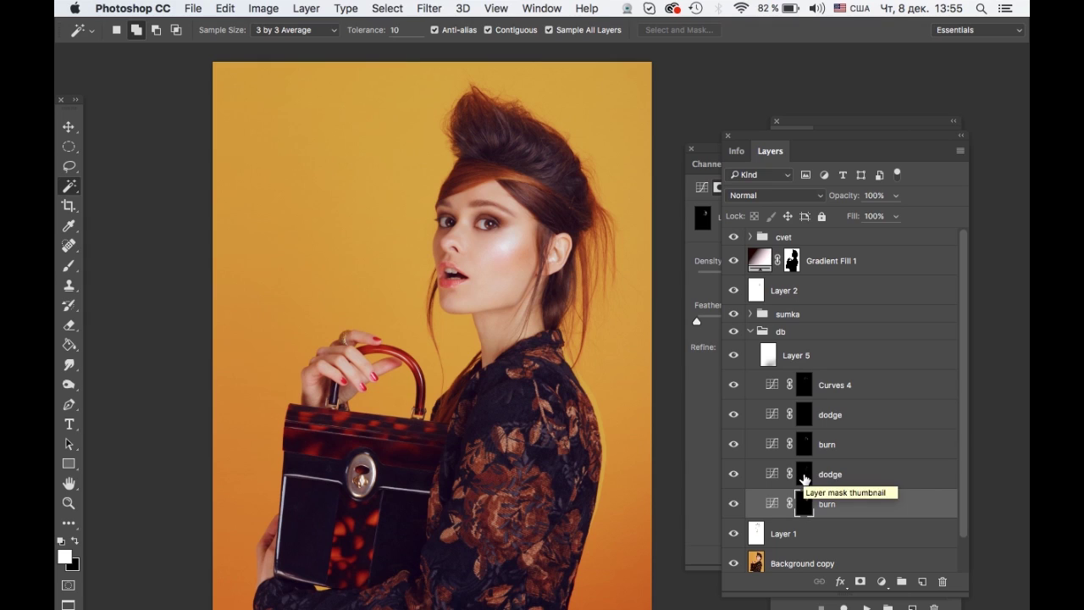
left_click(805, 476)
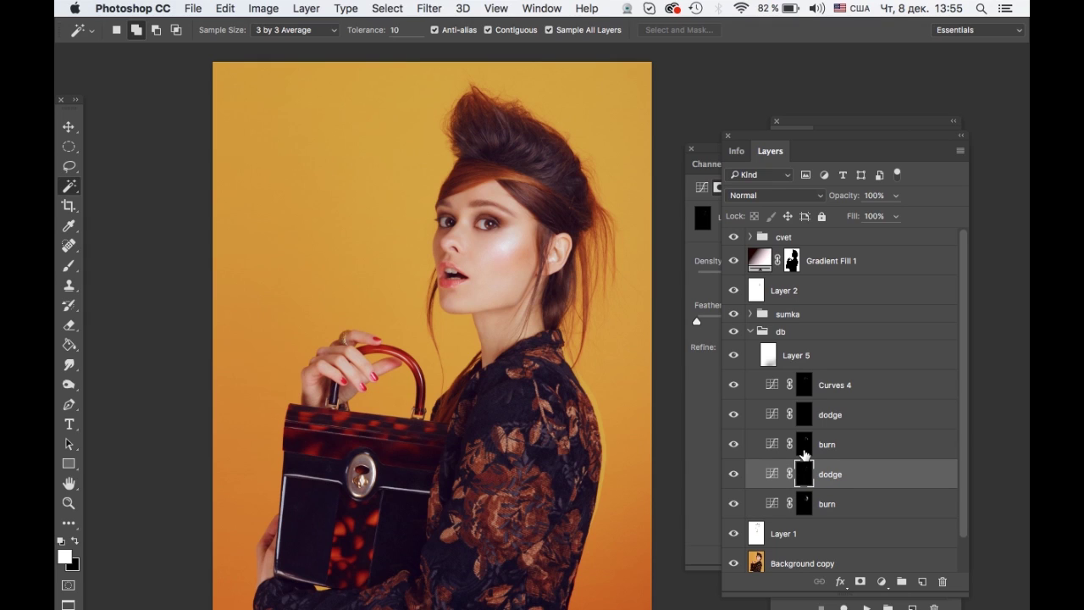
left_click(805, 445)
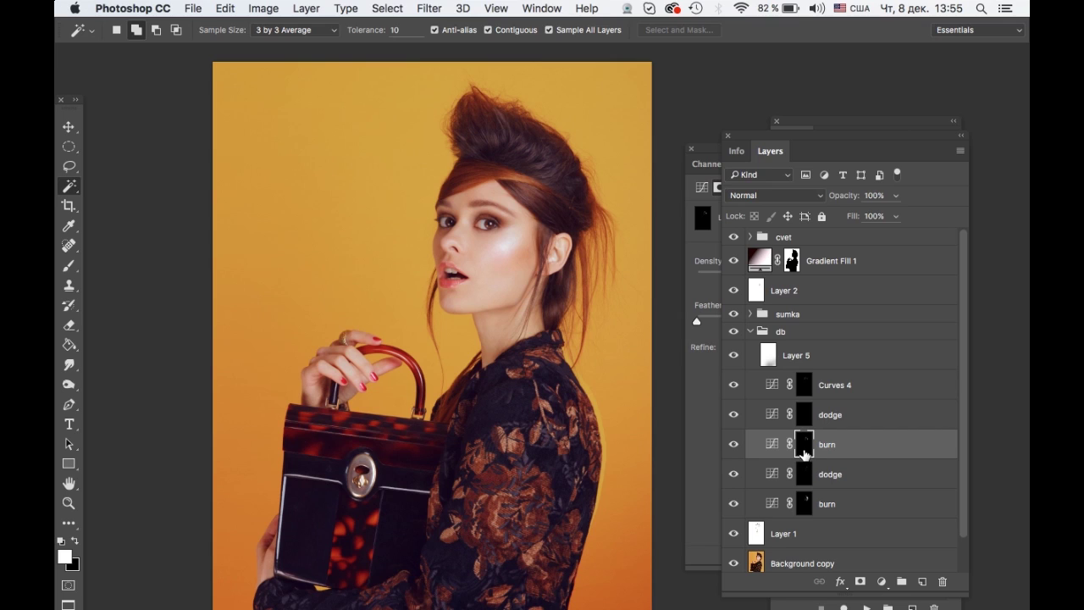
left_click(804, 415)
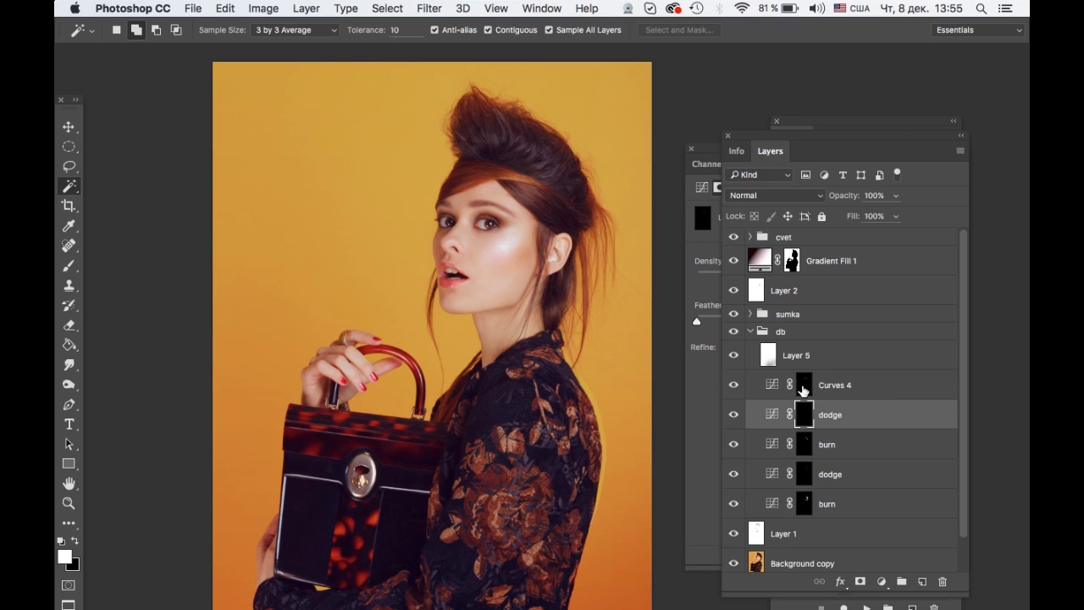
key("alt+bracketright")
key("alt+bracketright")
key("alt+bracketright")
key("alt+bracketright")
key("alt+bracketright")
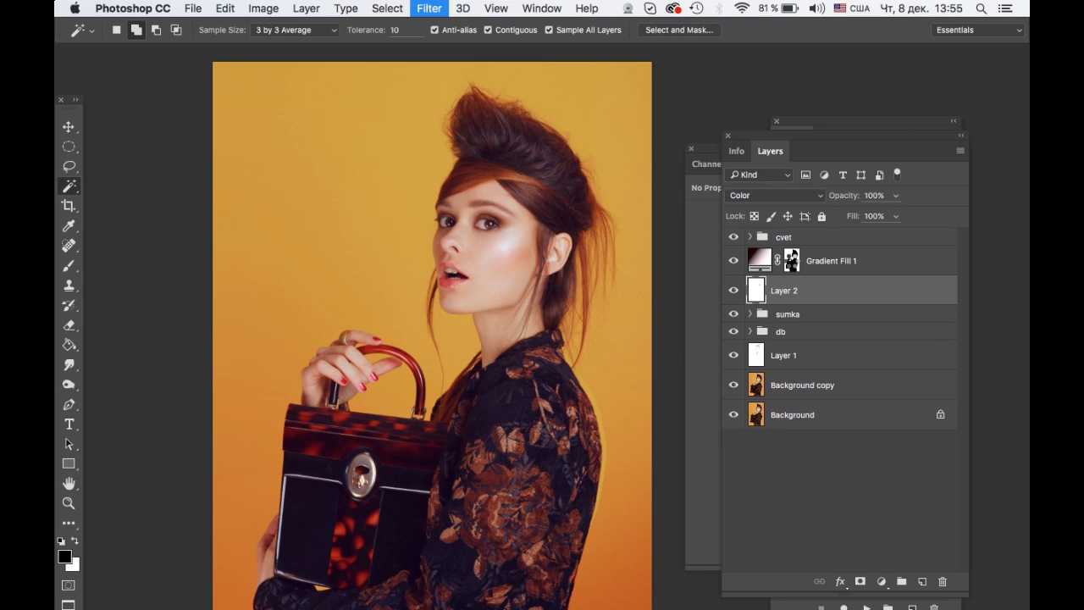
key("alt+bracketright")
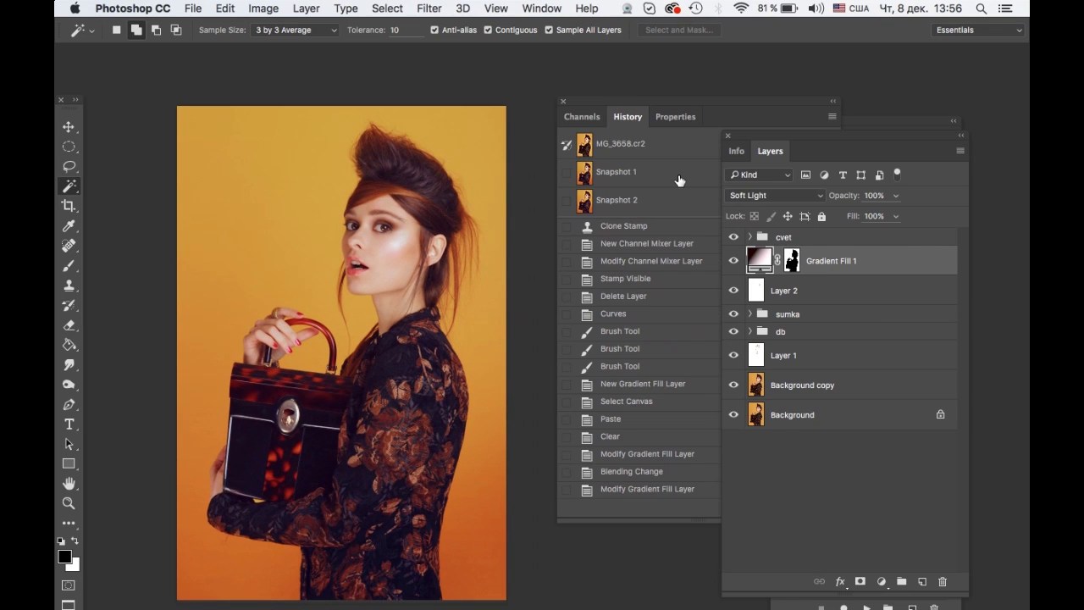
Flip between Snapshot 1, Snapshot 2 and the original MG_3658.cr2 state, ending on Snapshot 2.
left_click(680, 176)
left_click(674, 206)
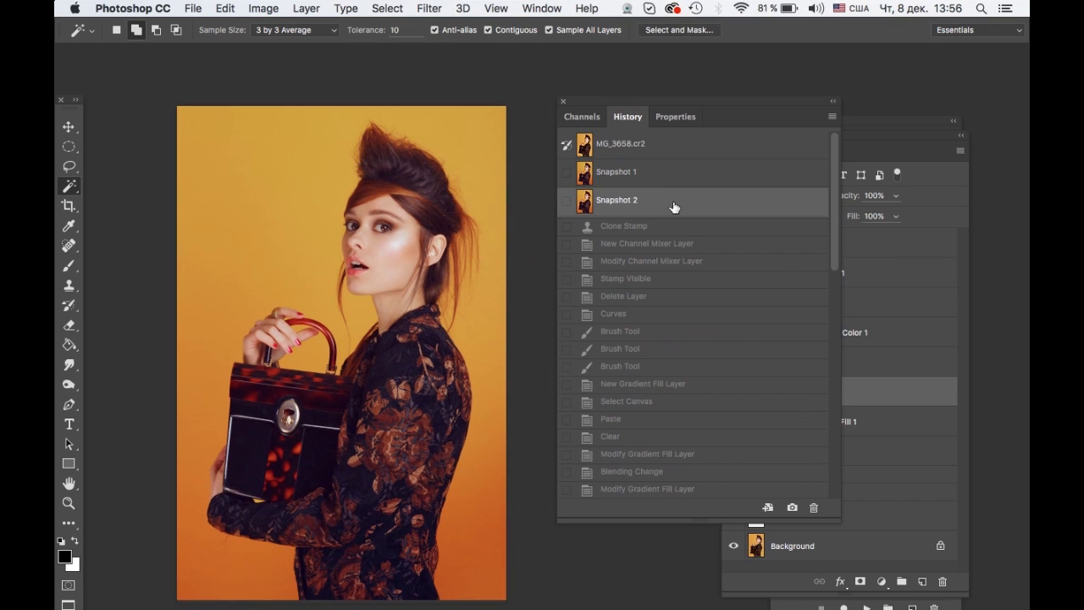
left_click(671, 185)
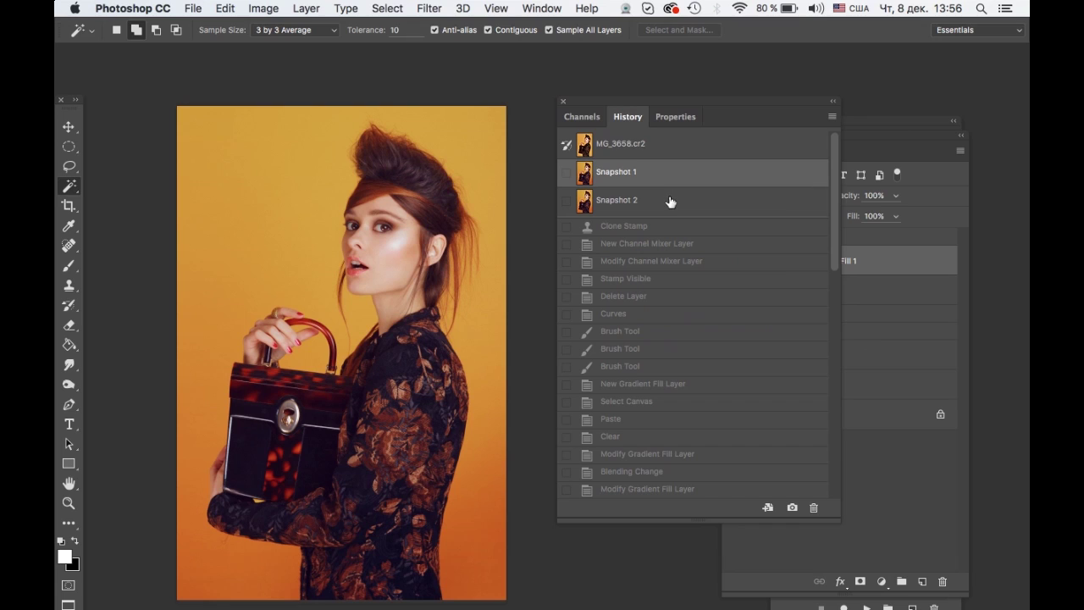
left_click(670, 202)
left_click(905, 278)
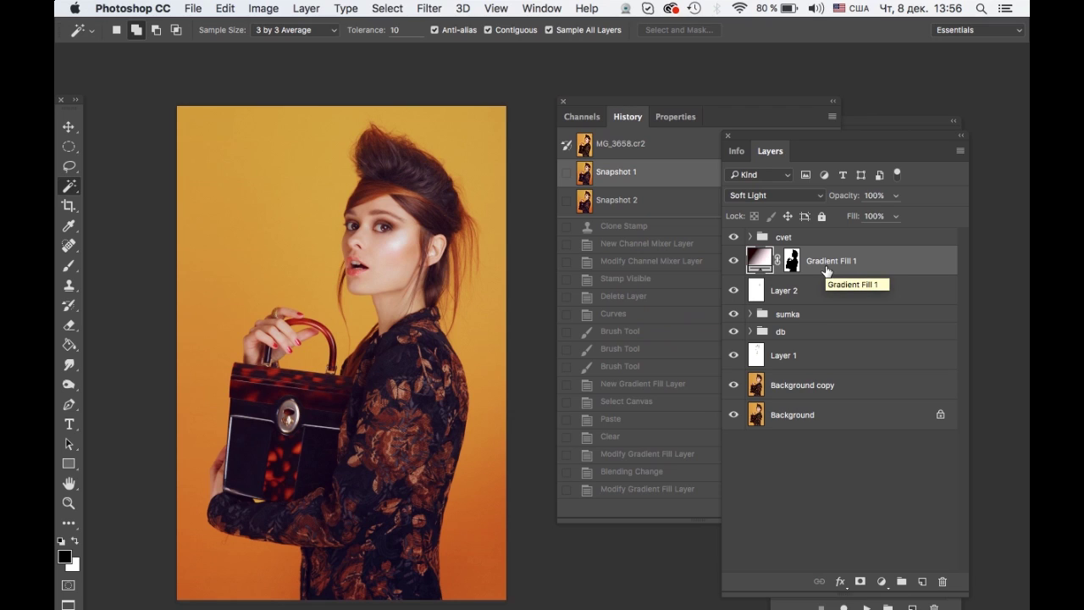
left_click(637, 146)
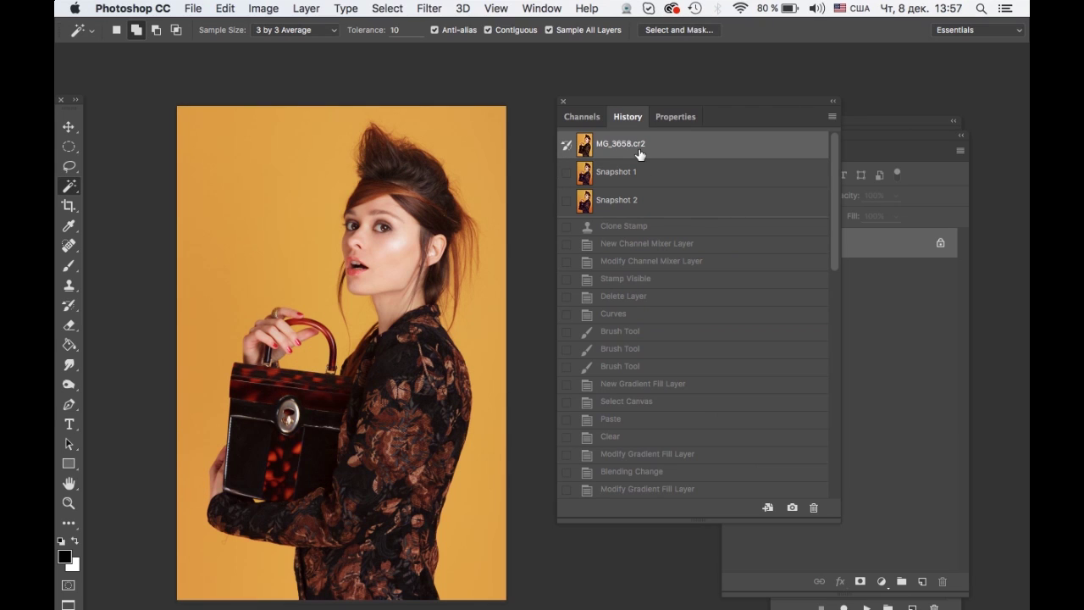
left_click(627, 200)
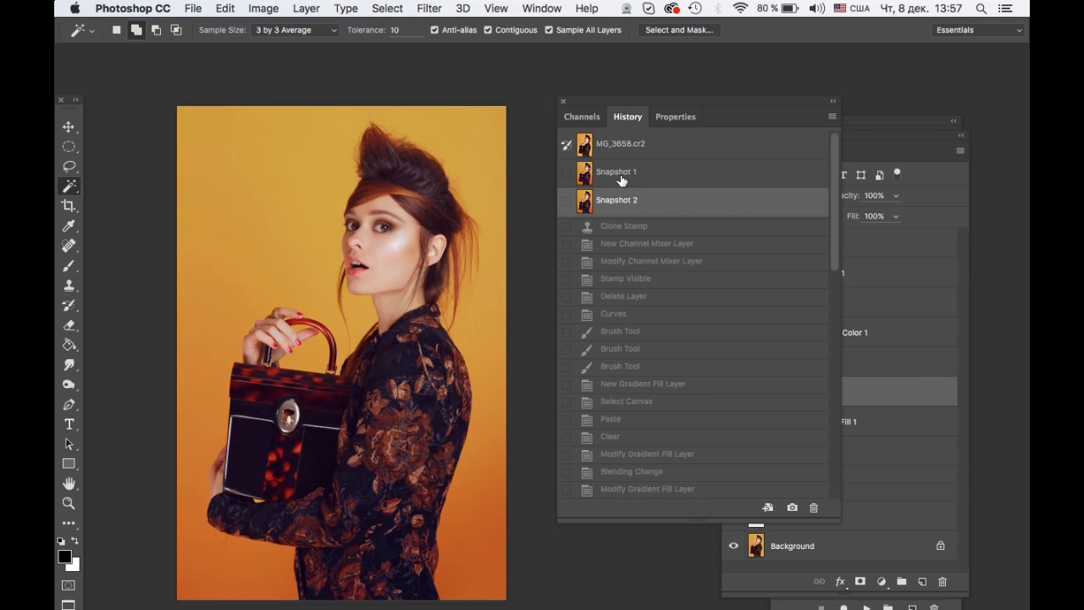